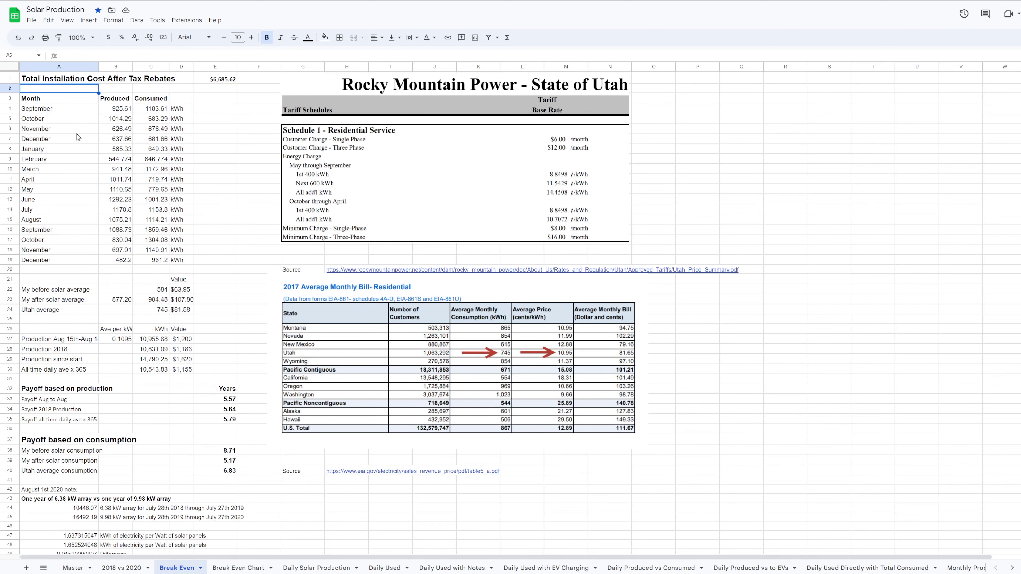
Examine the monthly production and consumption rows, then the state average bill table and the Rocky Mountain Power tariff image on the Break Even sheet.
left_click_drag(61, 111, 189, 262)
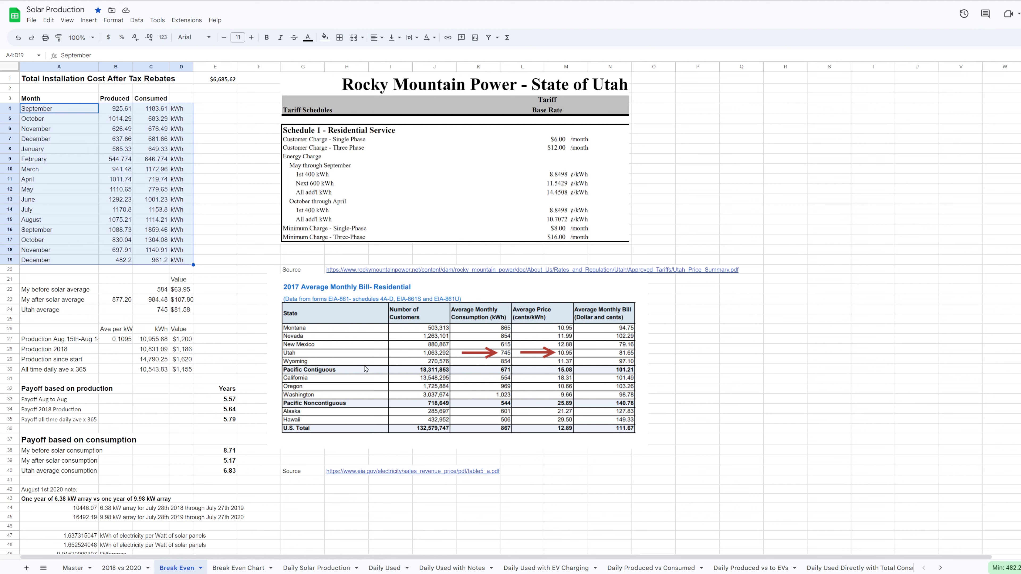
left_click(421, 375)
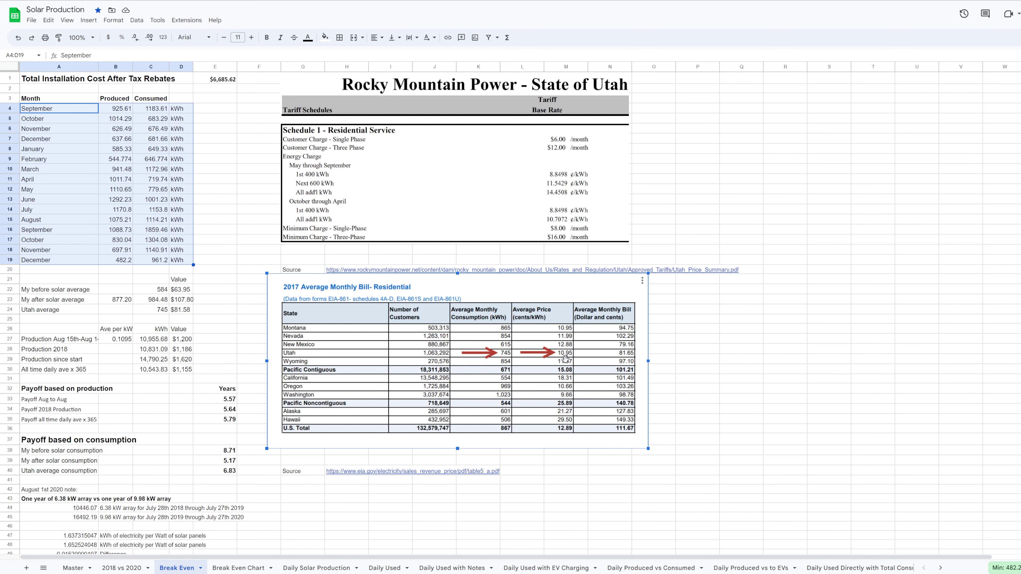
left_click(404, 157)
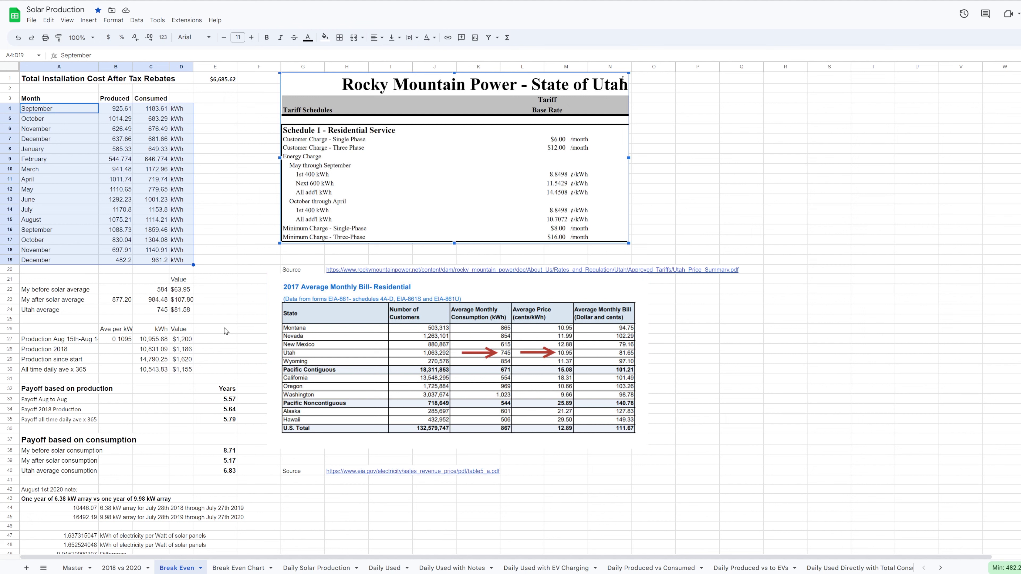
left_click(157, 290)
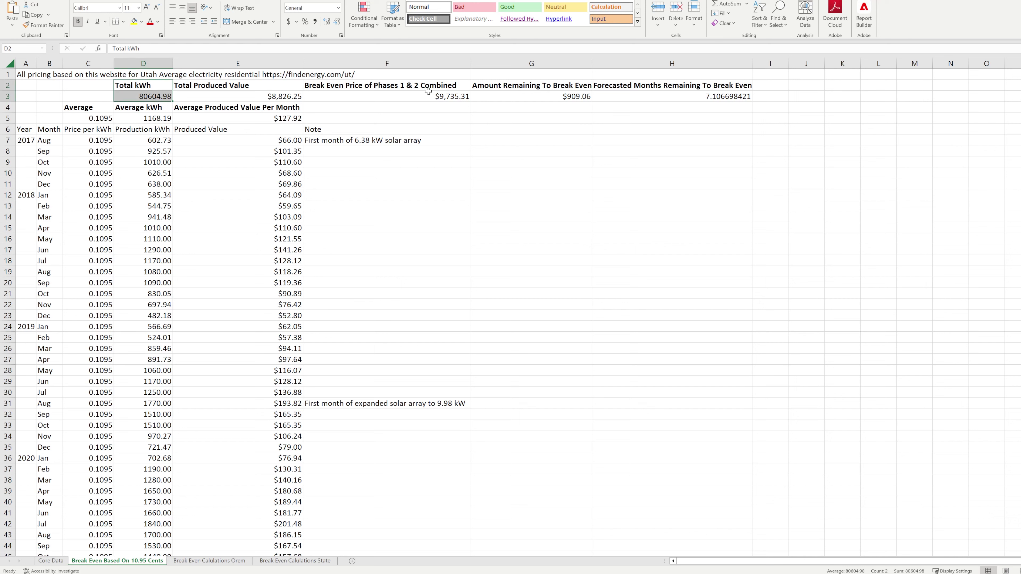
In the Excel workbook, review the combined break-even price, total kWh and forecasted months remaining on the Break Even Based On 10.95 Cents sheet.
left_click(437, 95)
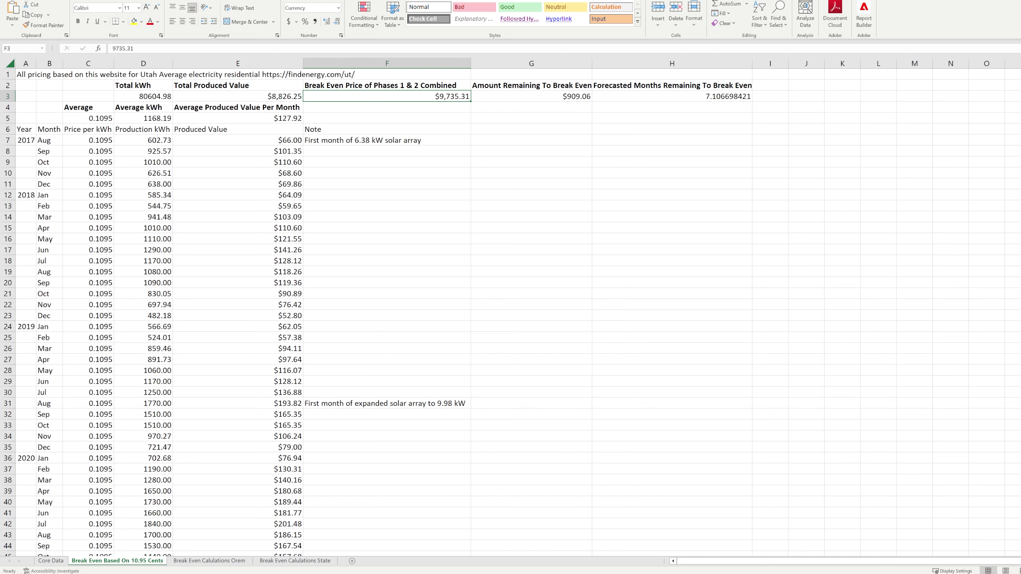
key("Left")
key("Left")
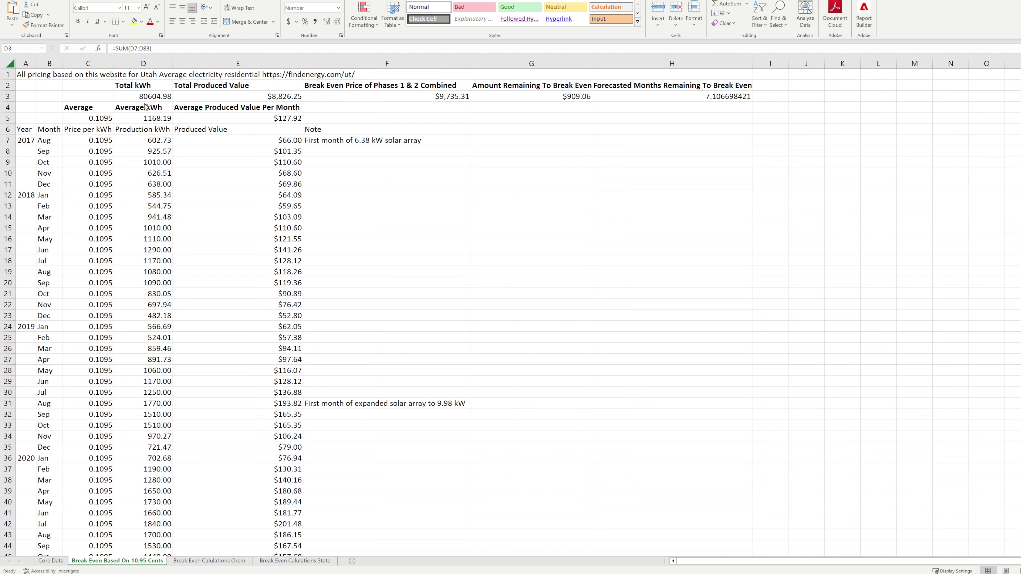
left_click(144, 96)
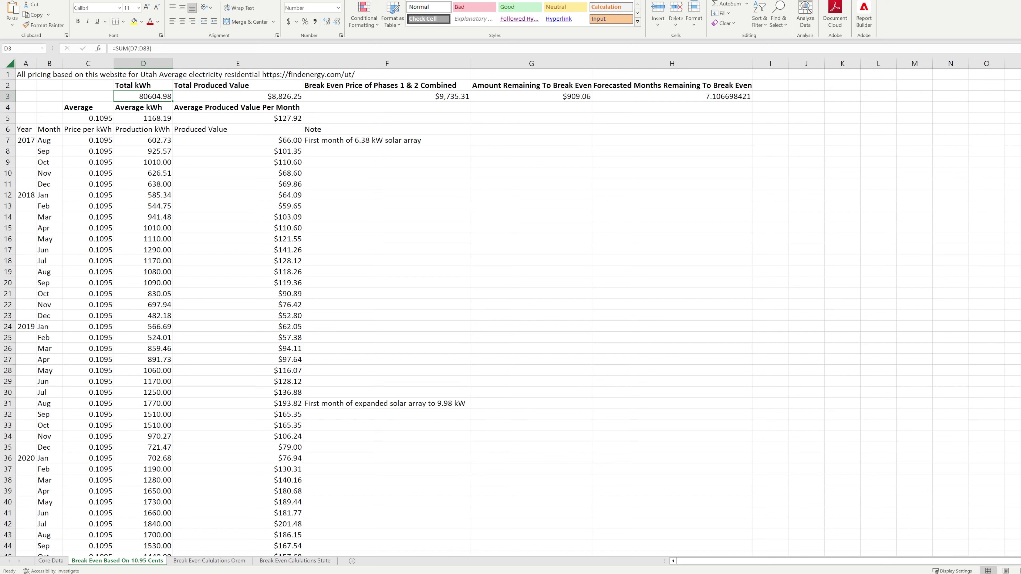
left_click(672, 97)
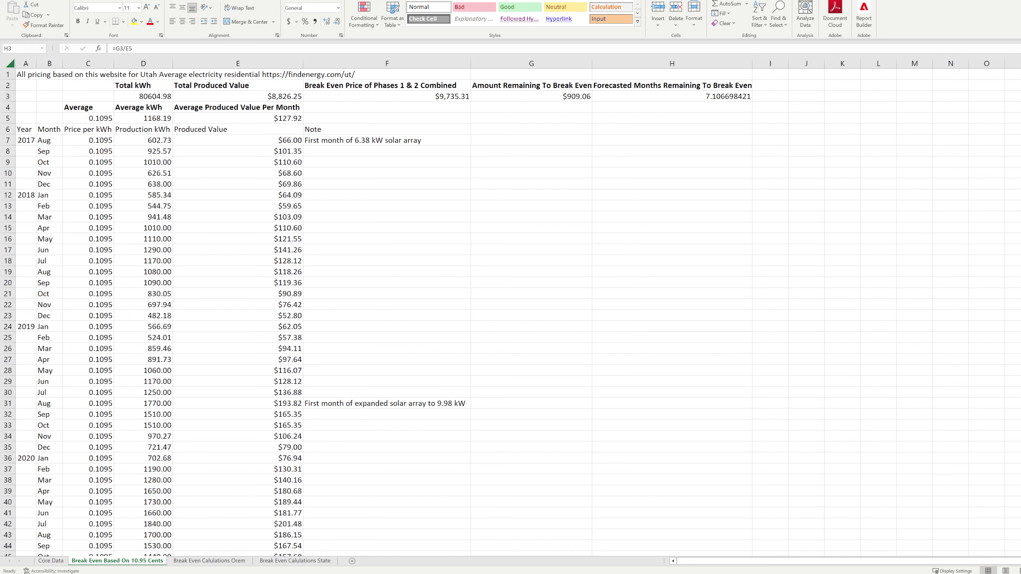
Compare the Orem and State break-even calculation sheets, ending on the Orem sheet.
key("ctrl+Page_Down")
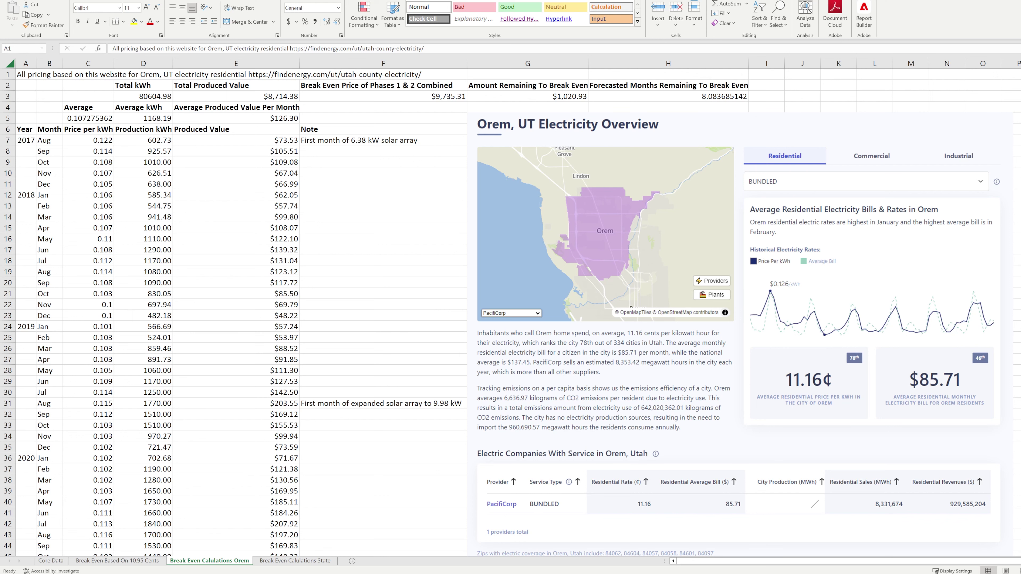
key("ctrl+Page_Down")
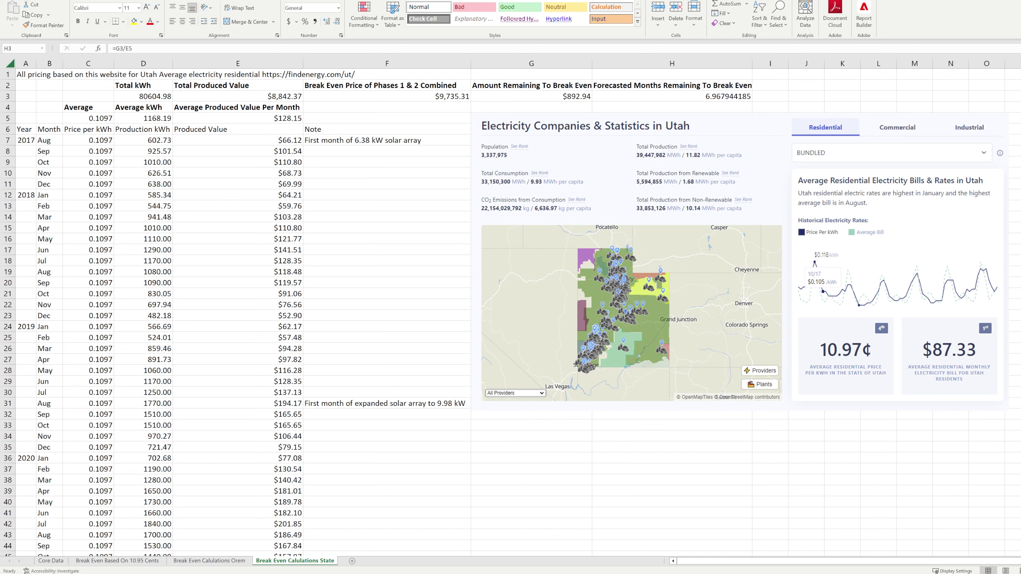
key("ctrl+Page_Up")
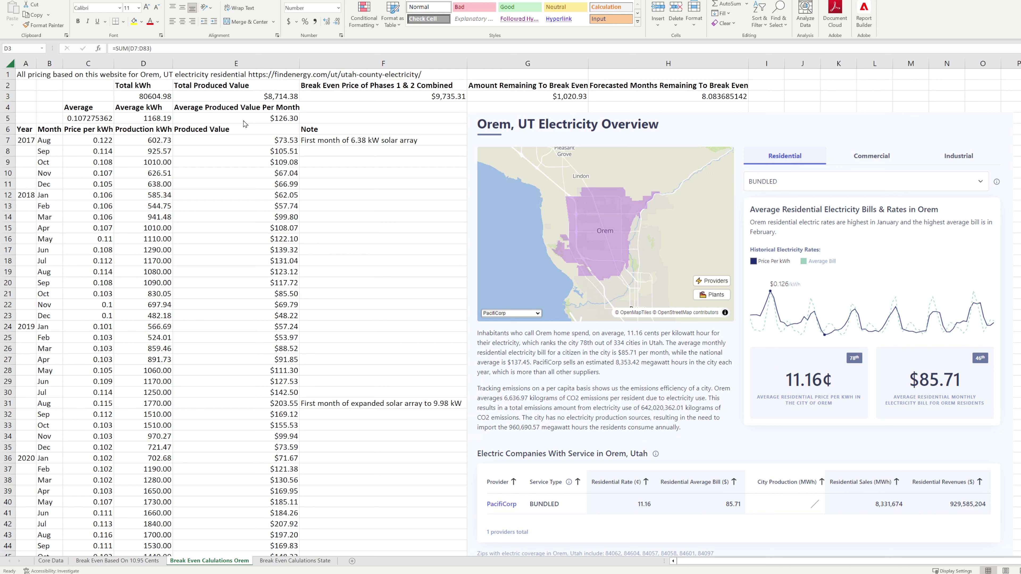
Examine the summary figures and the monthly price and production table on the Orem sheet.
left_click(161, 94)
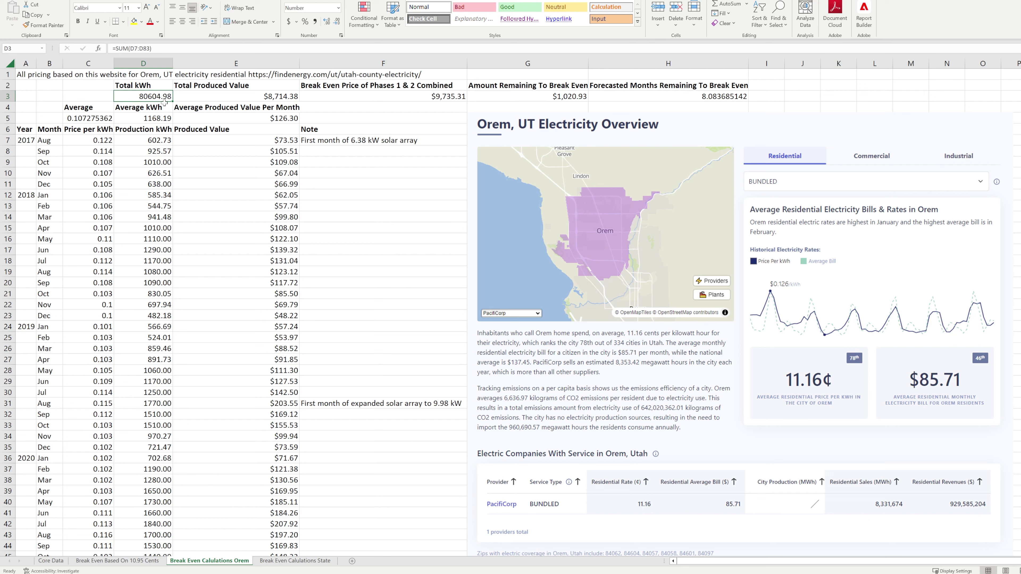
left_click_drag(132, 85, 644, 108)
left_click(169, 105)
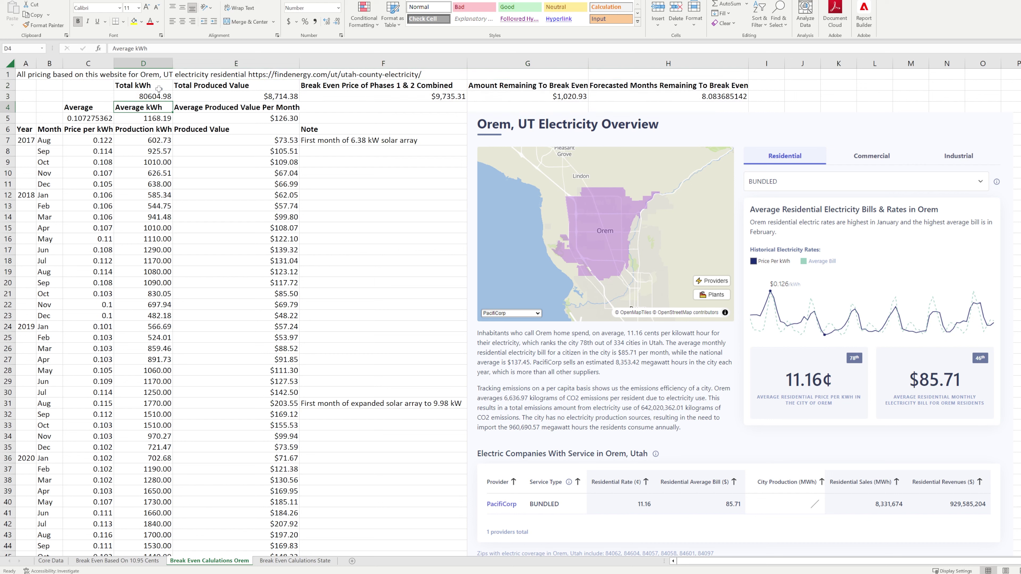
left_click_drag(27, 129, 274, 328)
left_click(89, 228)
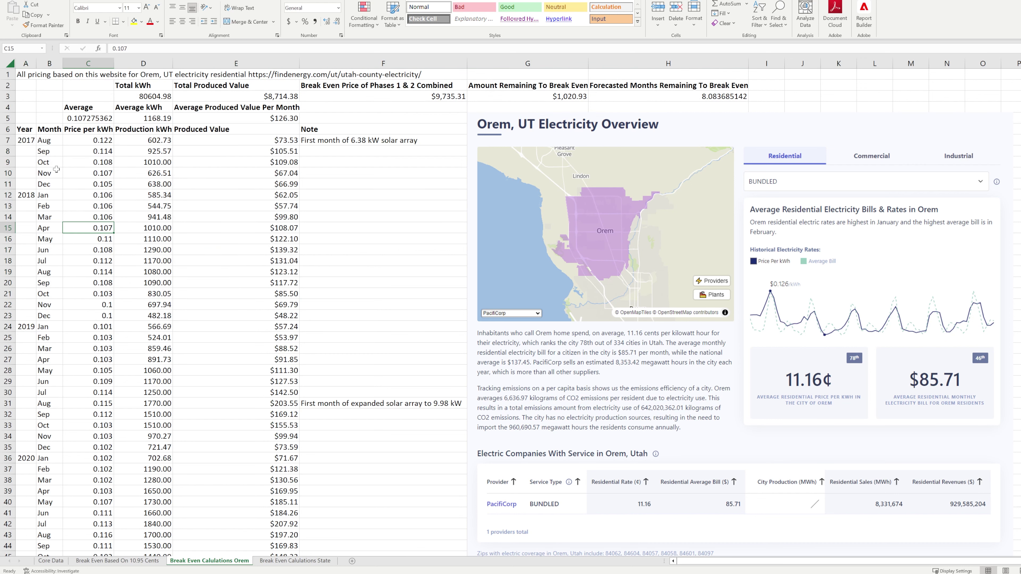
Check the August 2017 price per kWh and the pricing source note at the head of the Orem sheet.
left_click(44, 140)
left_click_drag(28, 140, 55, 140)
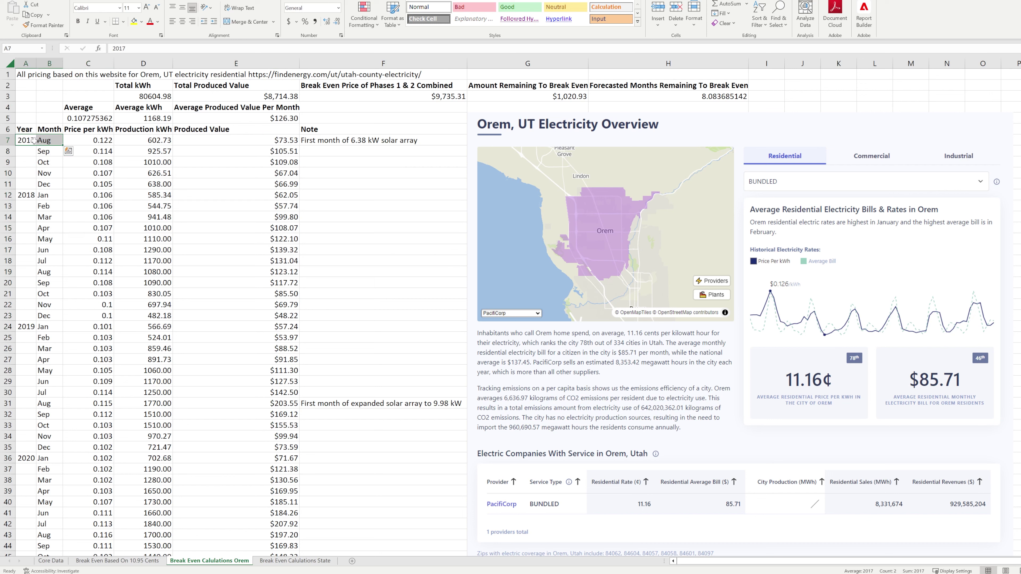
left_click(81, 138)
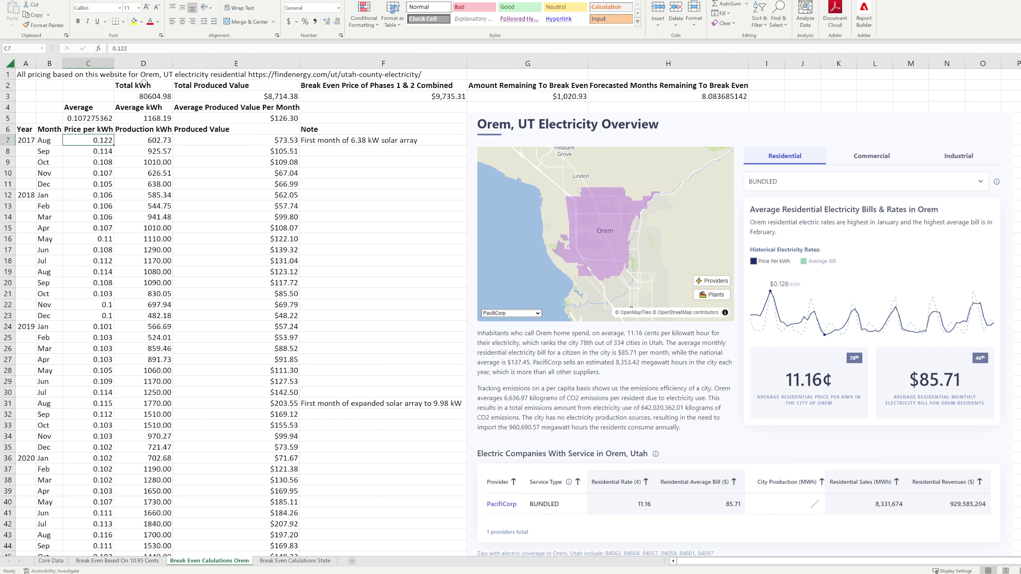
left_click(34, 76)
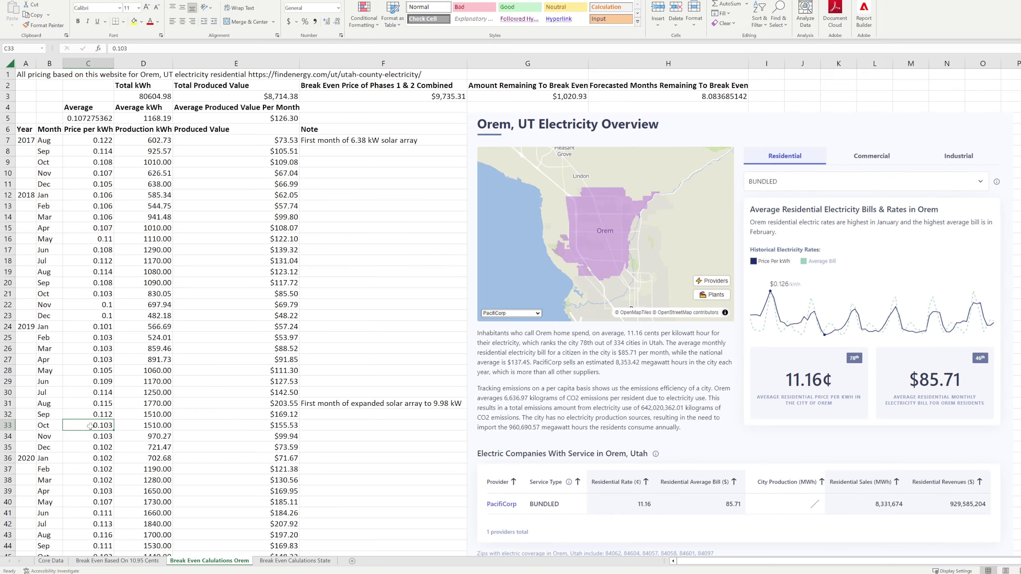
Review the price per kWh entries for February to April 2023 beside the note about repeated 2022 numbers.
scroll(90, 427, "down", 12)
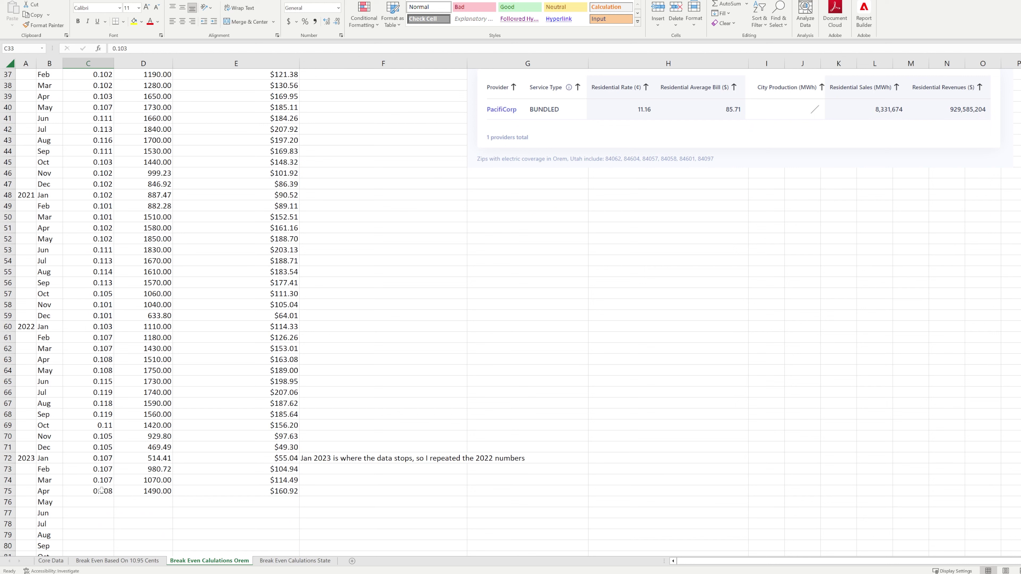
left_click_drag(230, 459, 86, 491)
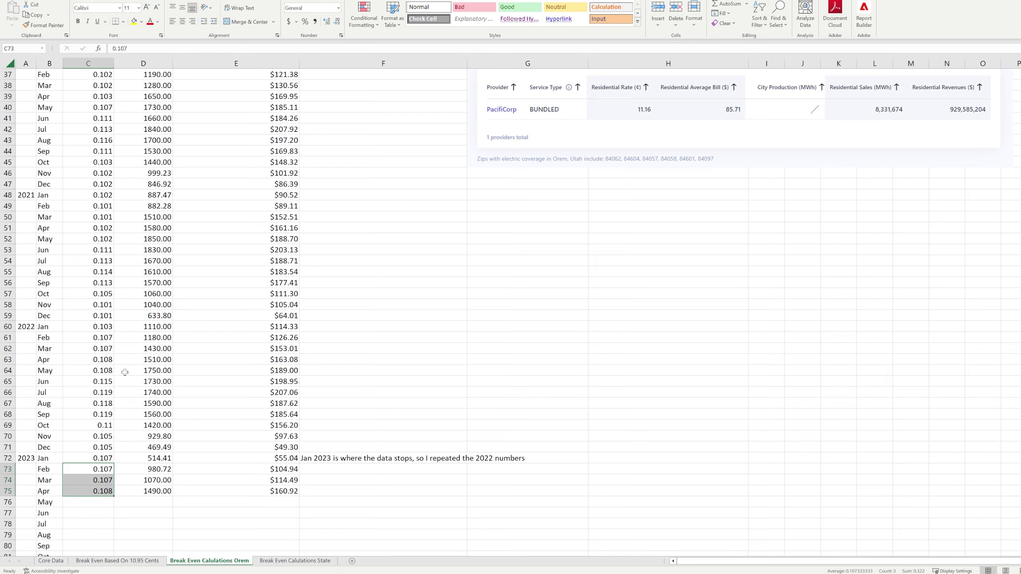
scroll(125, 372, "up", 12)
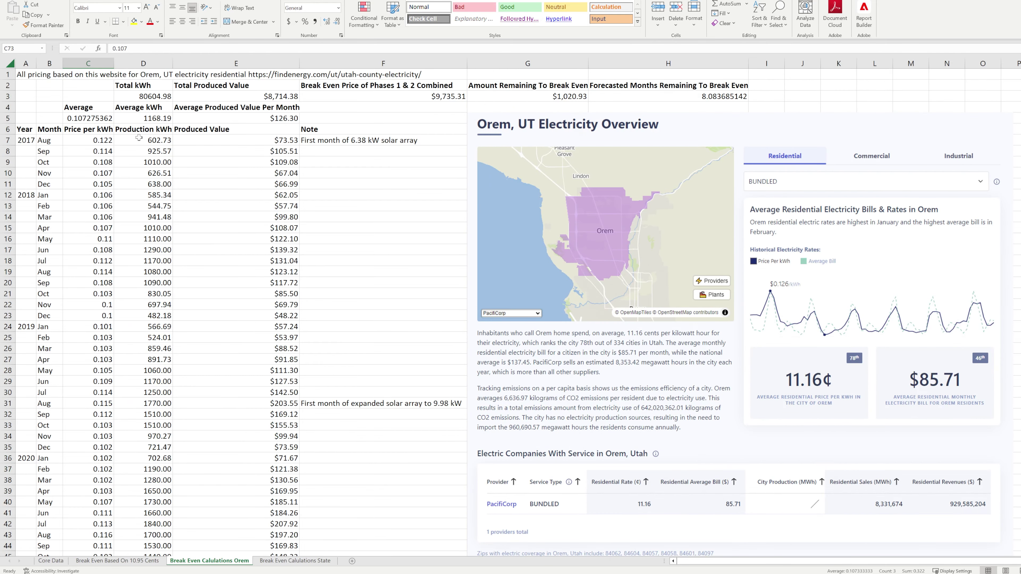
Inspect the first months' Production kWh values and the formula behind the August 2017 Produced Value.
left_click_drag(138, 138, 139, 207)
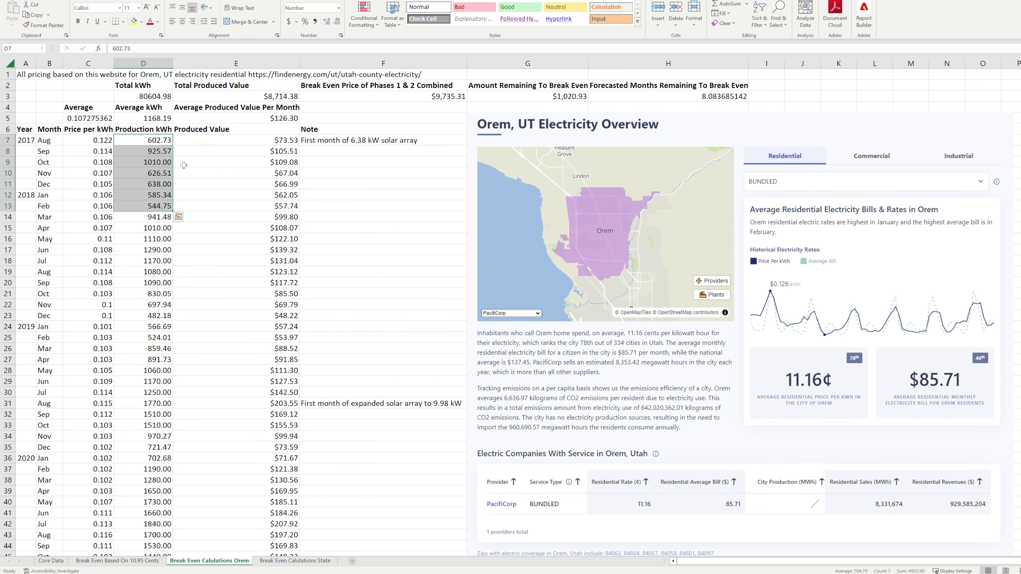
left_click(201, 139)
left_click(207, 50)
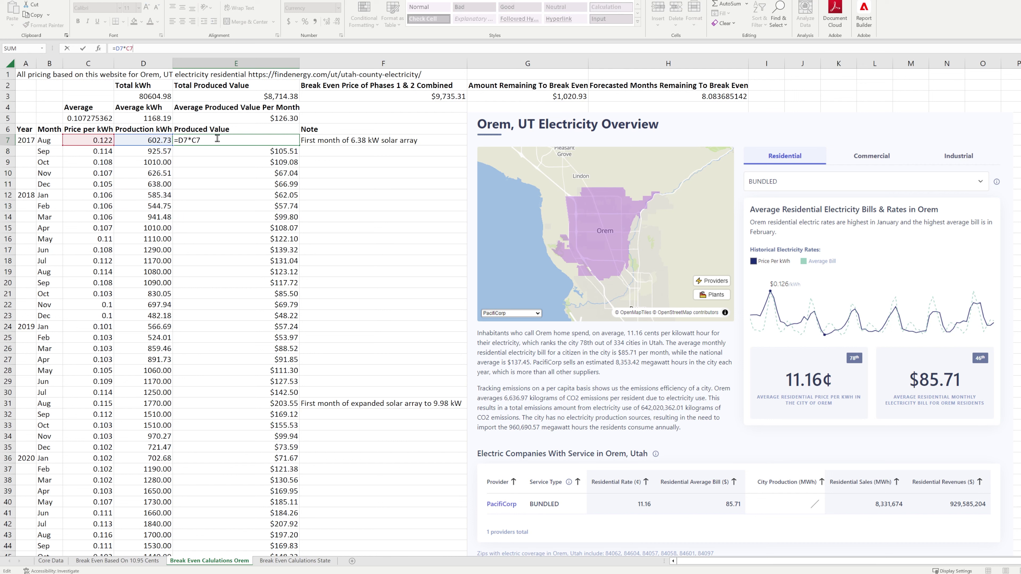
key("Escape")
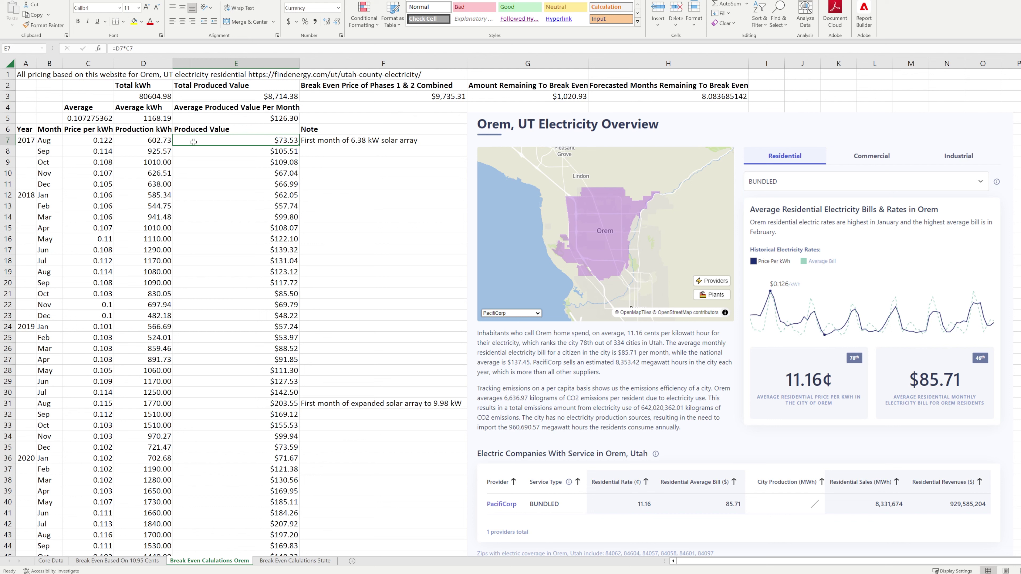
left_click_drag(333, 140, 341, 291)
left_click(355, 313)
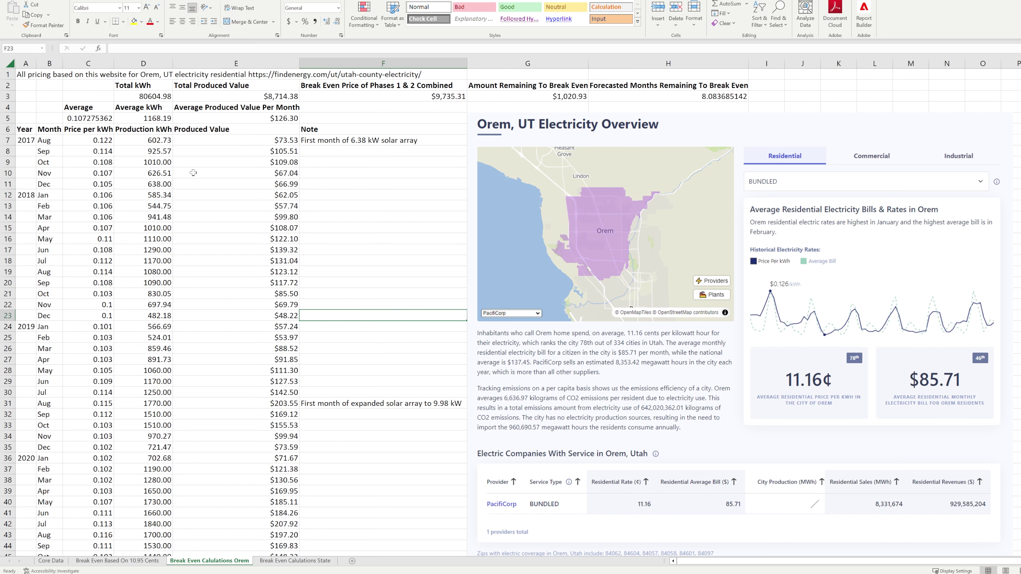
Inspect the formulas behind the average price per kWh in C5 and the average production kWh in D5.
left_click(79, 117)
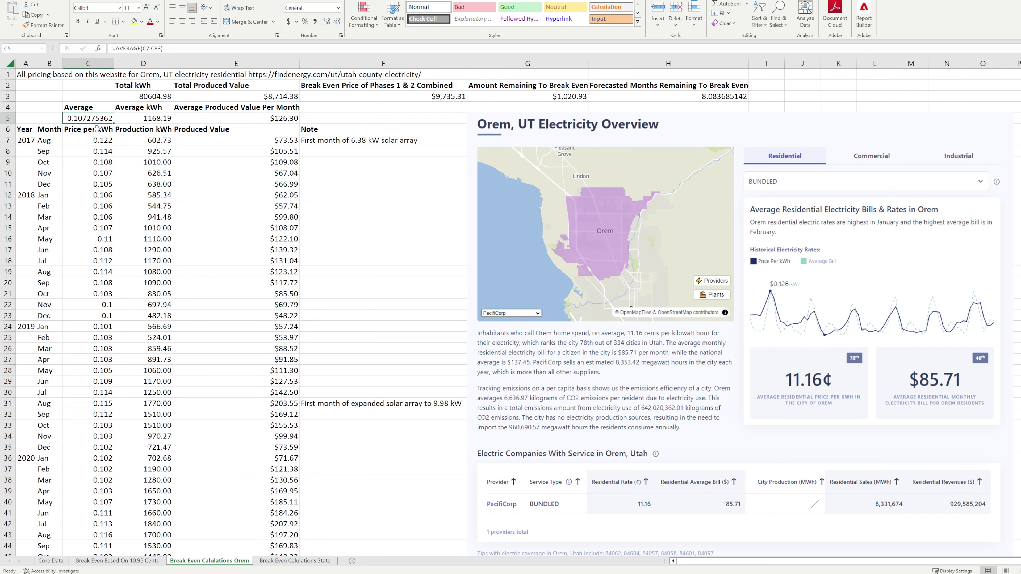
left_click(156, 49)
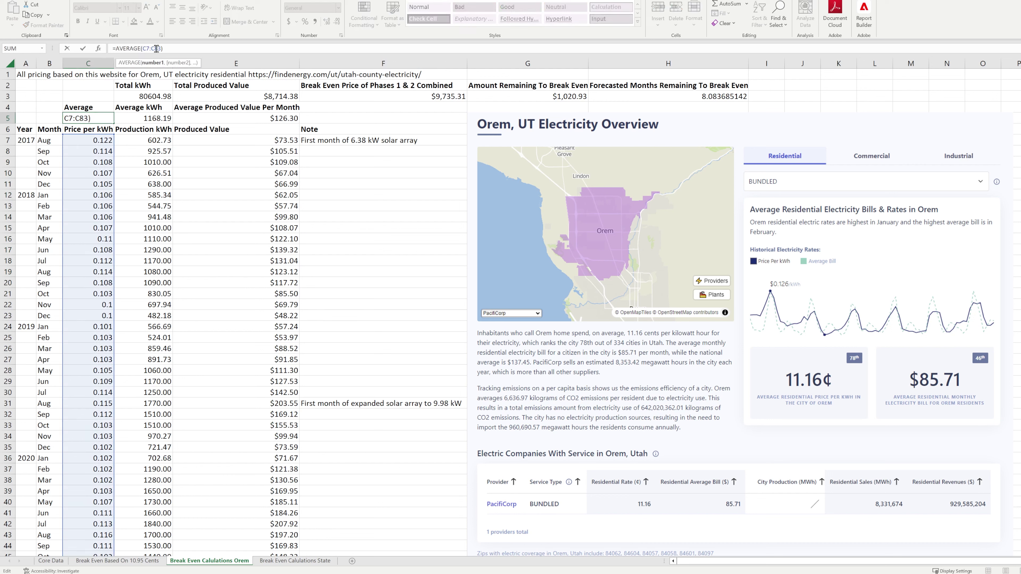
key("Return")
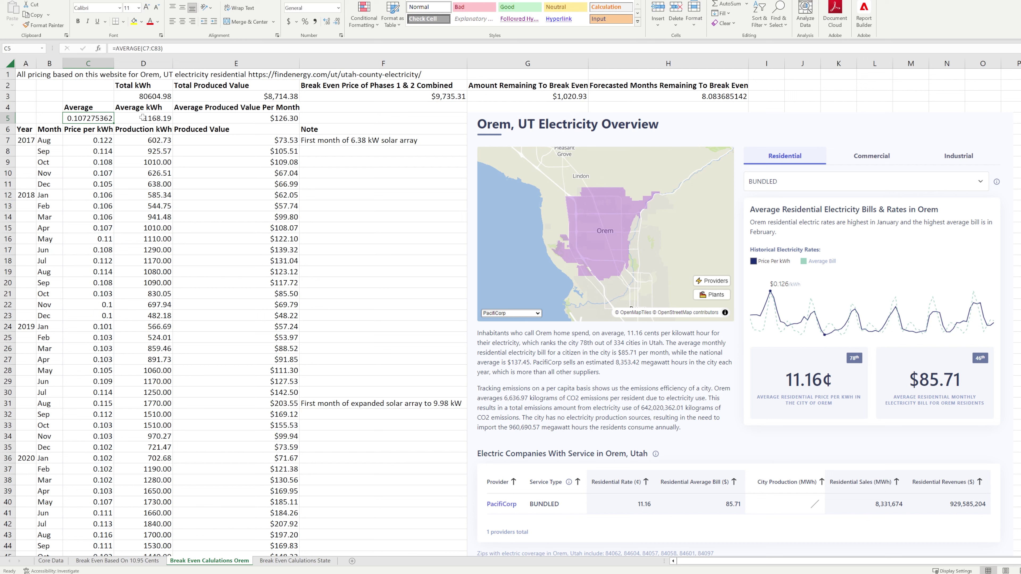
left_click(143, 117)
left_click(177, 48)
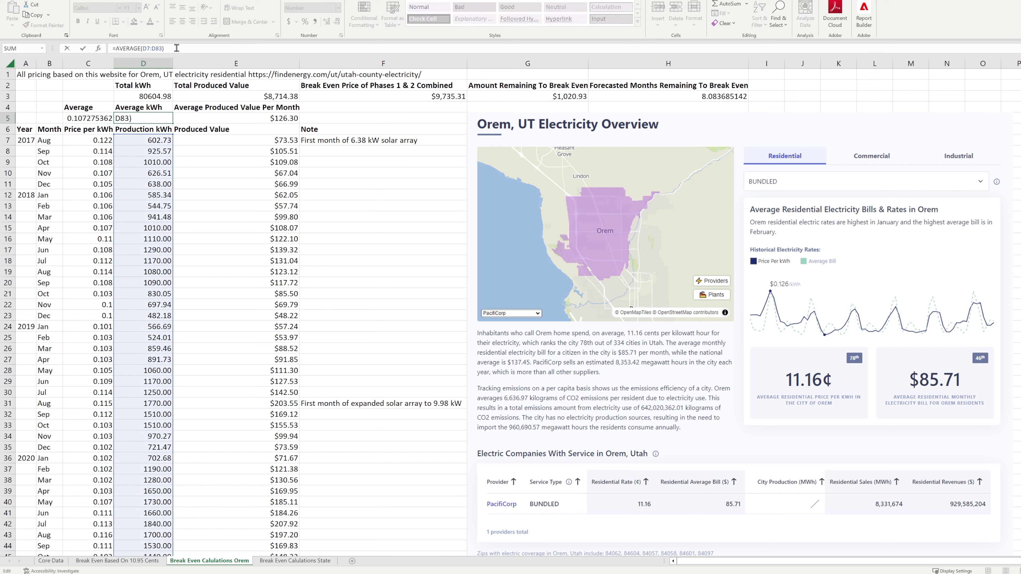
key("Escape")
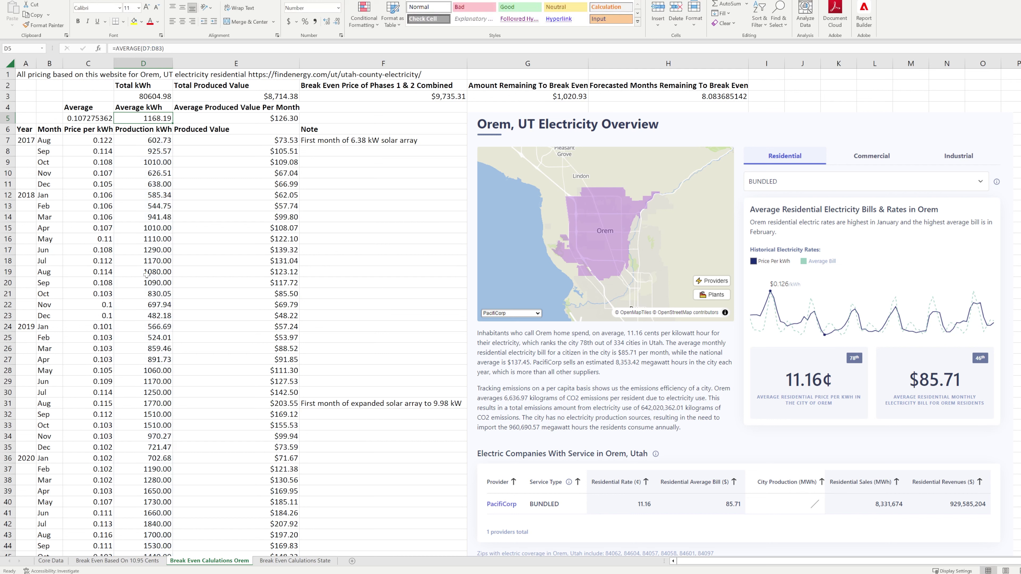
Inspect the formulas behind Average Produced Value Per Month in E5 and Total Produced Value in E3.
left_click(229, 121)
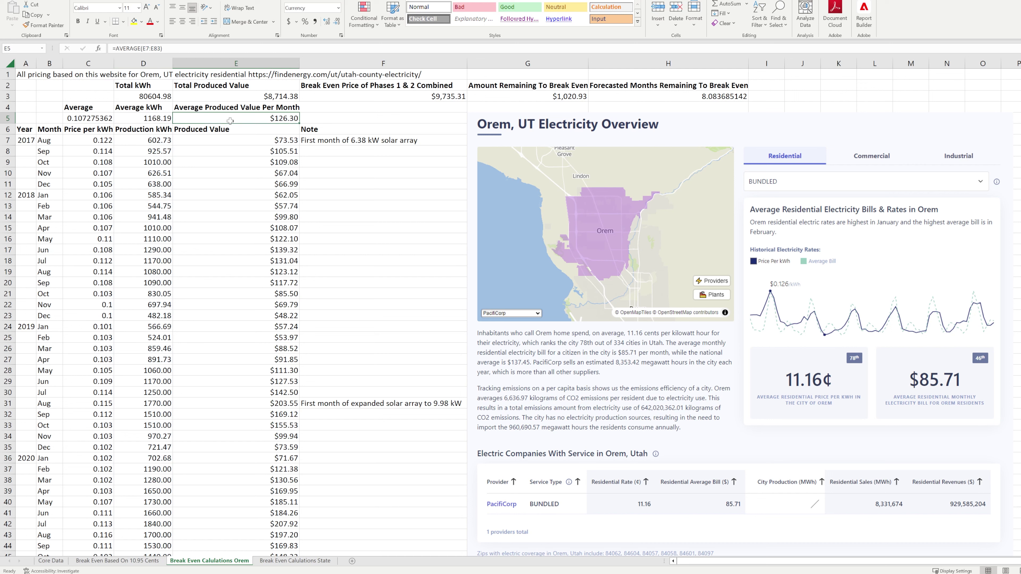
double_click(189, 118)
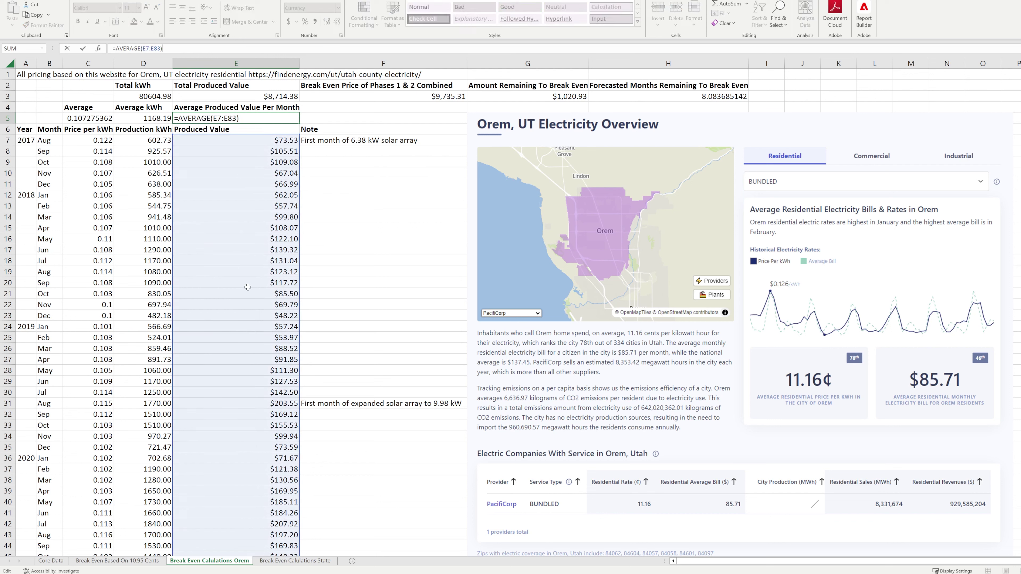
key("ctrl+Return")
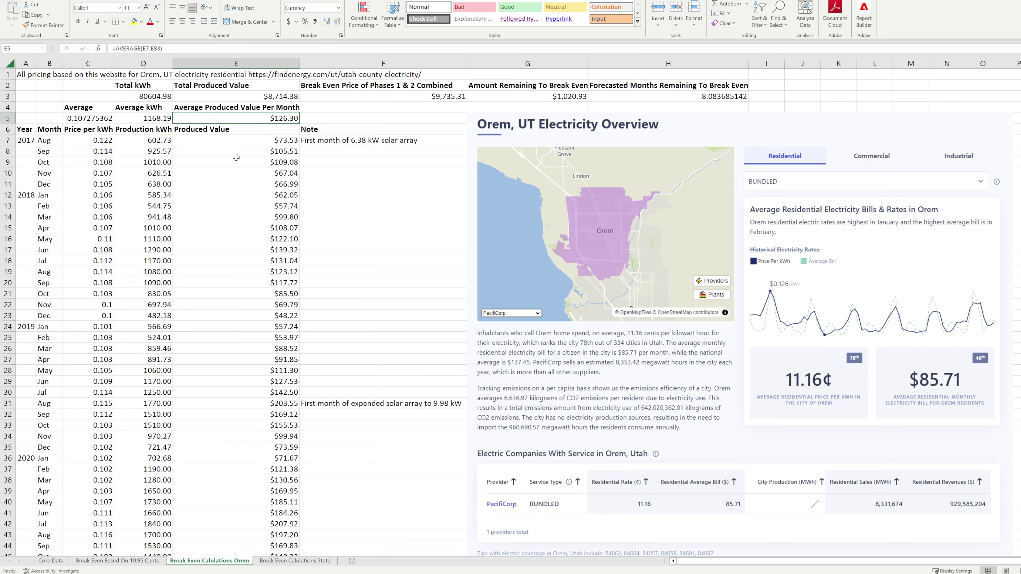
left_click(156, 95)
left_click(264, 95)
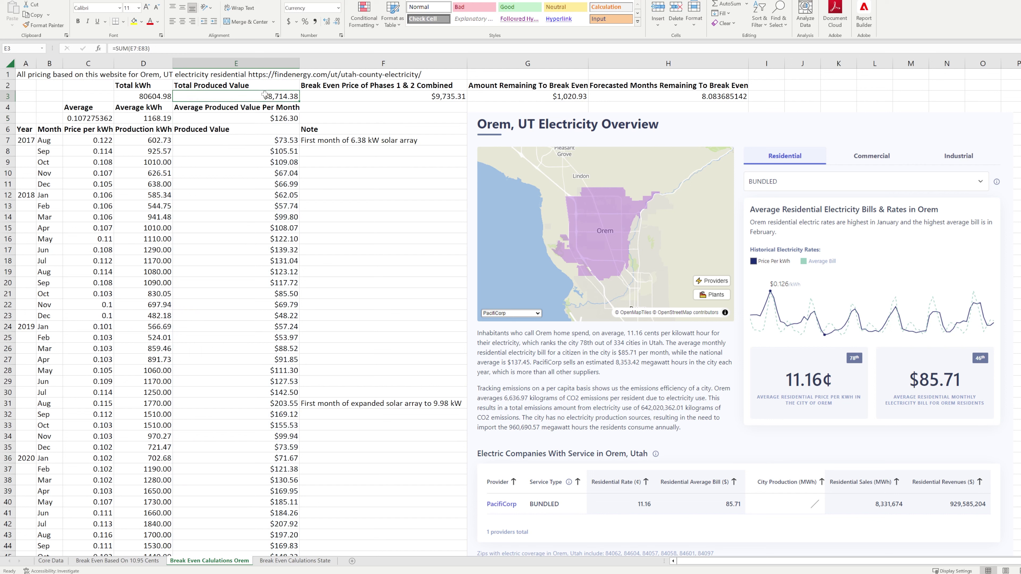
left_click(238, 48)
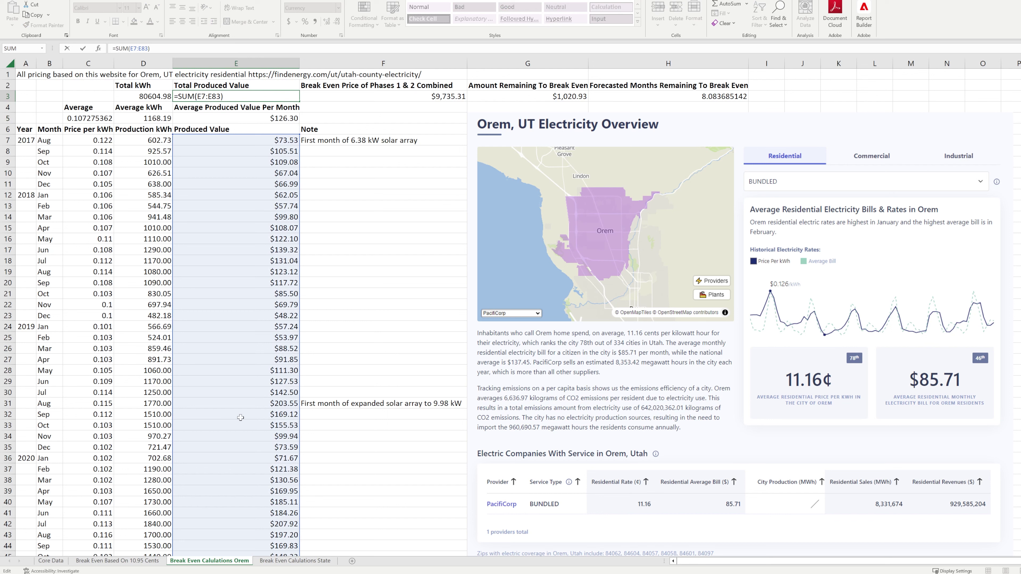
key("Escape")
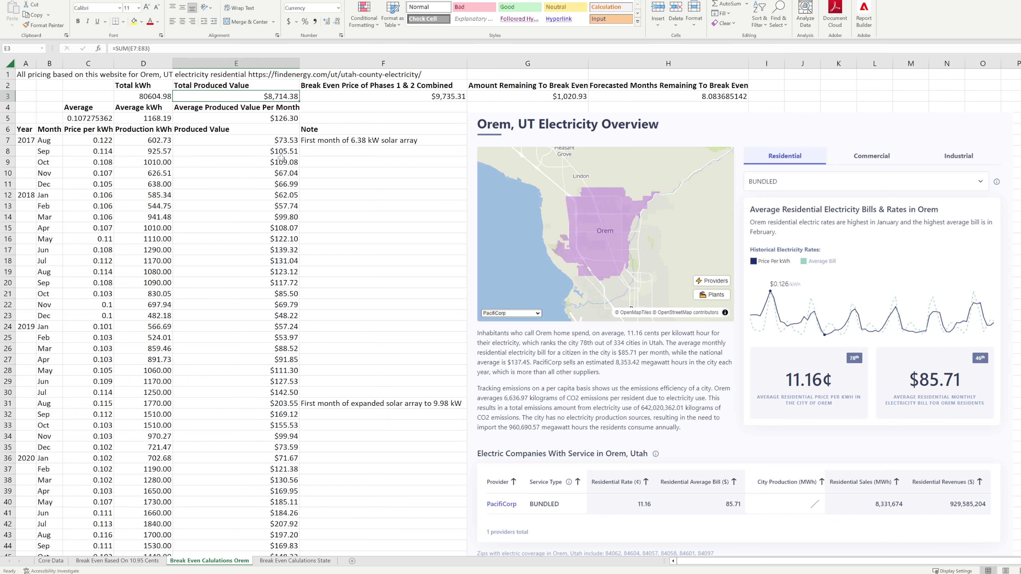
Inspect the combined Break Even Price of Phases 1 & 2 in F3 and the formula behind Amount Remaining To Break Even in G3.
left_click(390, 93)
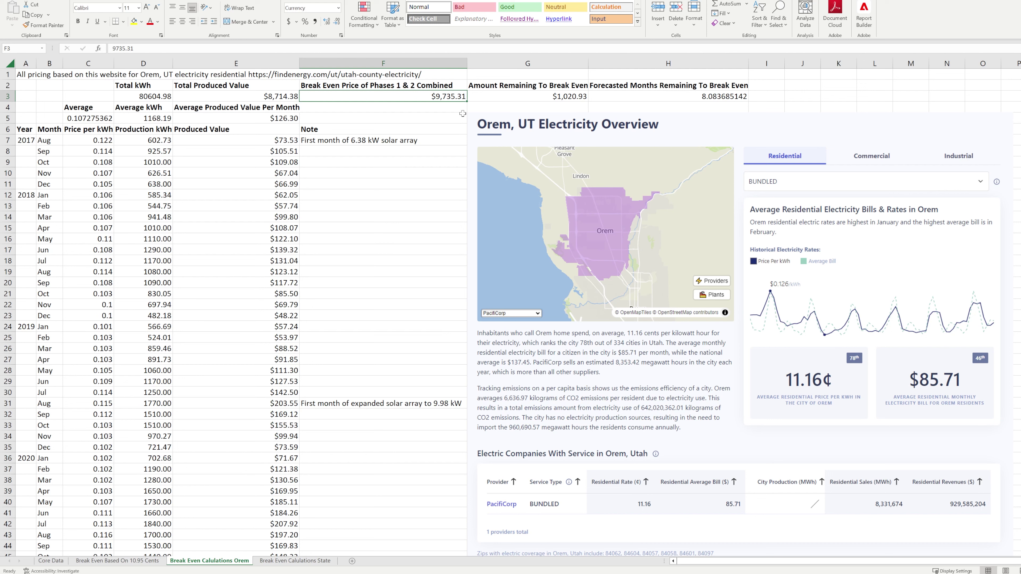
left_click(516, 98)
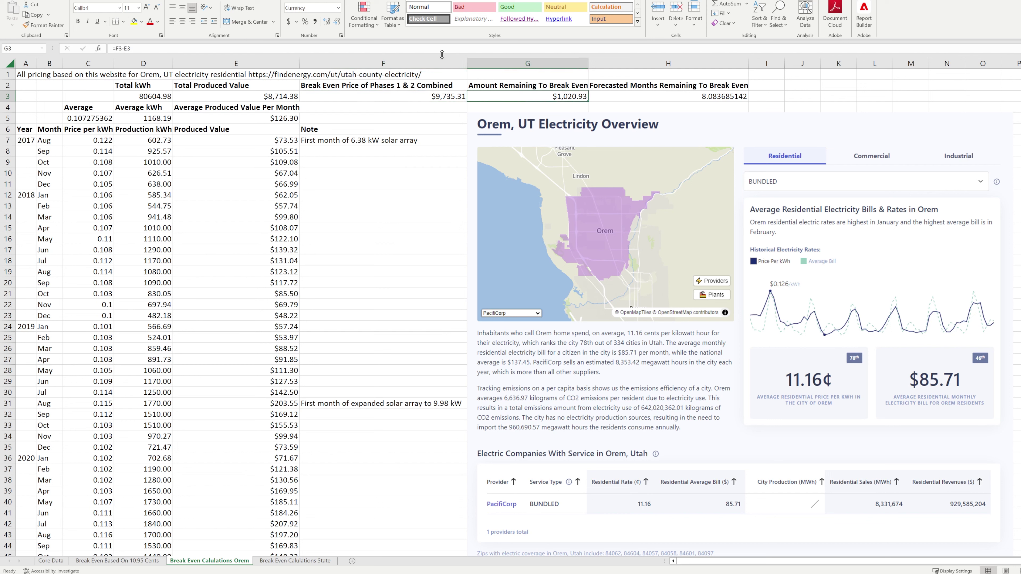
left_click(440, 50)
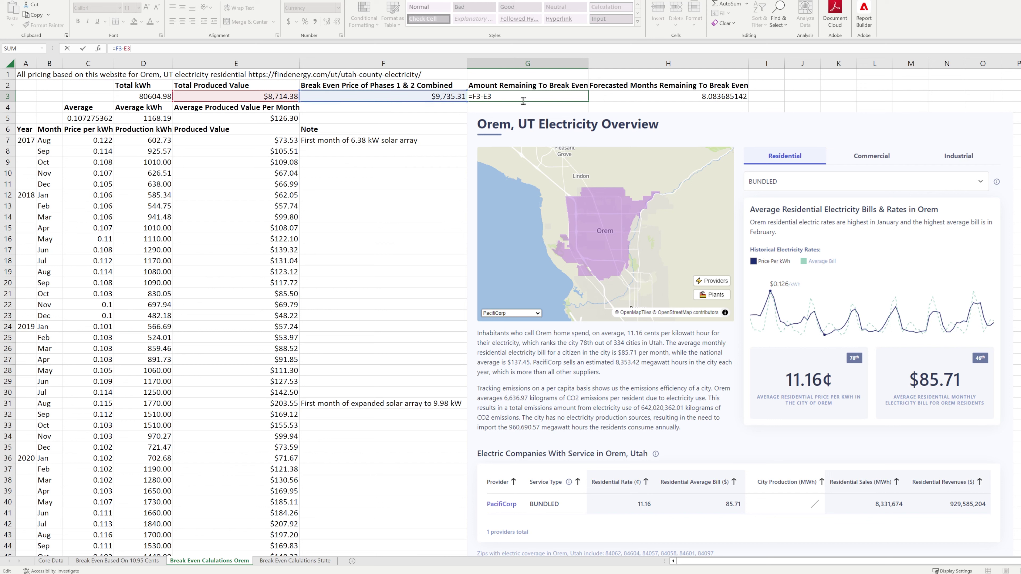
key("ctrl+Return")
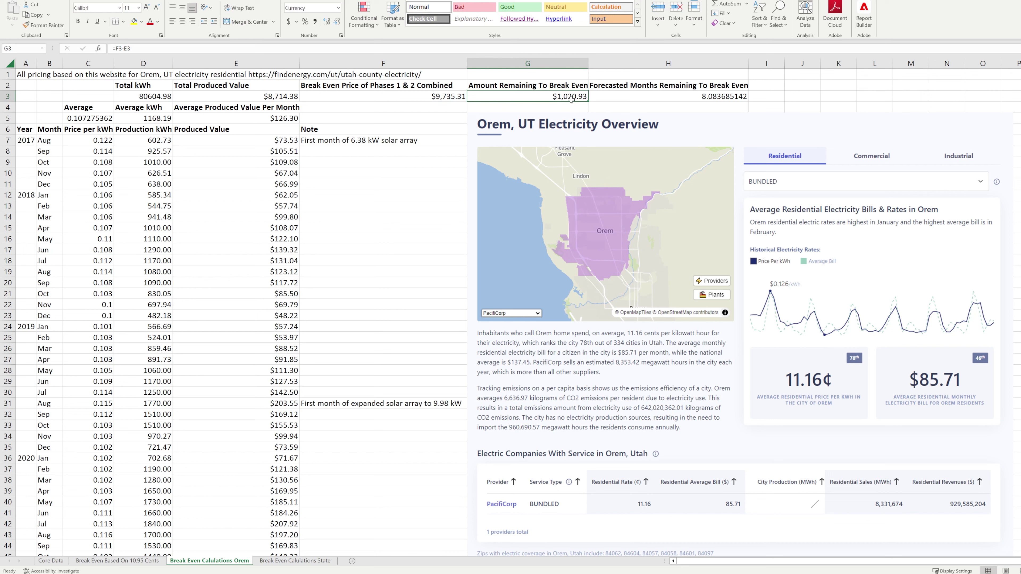
Inspect the formula behind Forecasted Months Remaining To Break Even in H3, then return to the break-even price in F3.
left_click(659, 96)
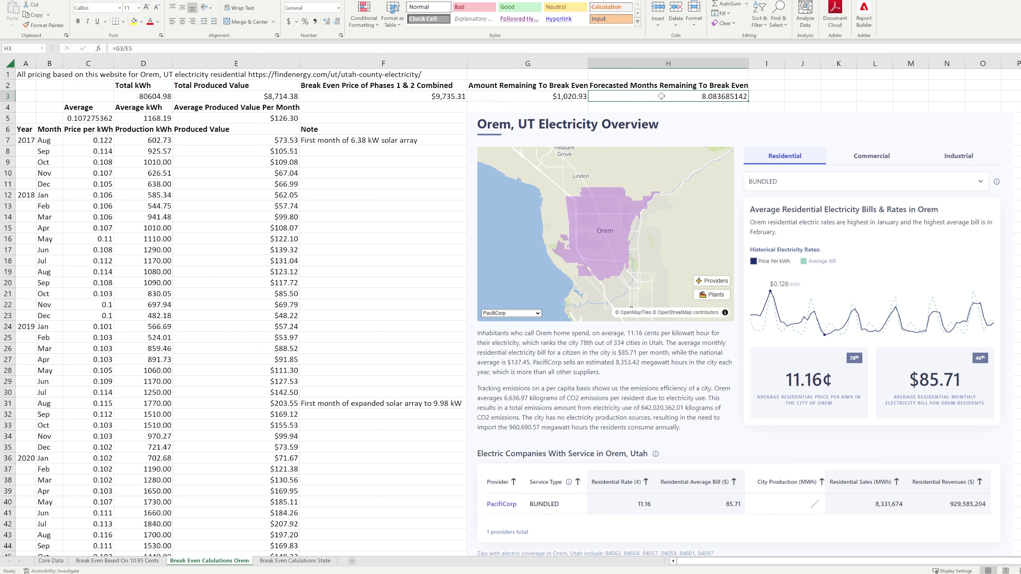
left_click(362, 50)
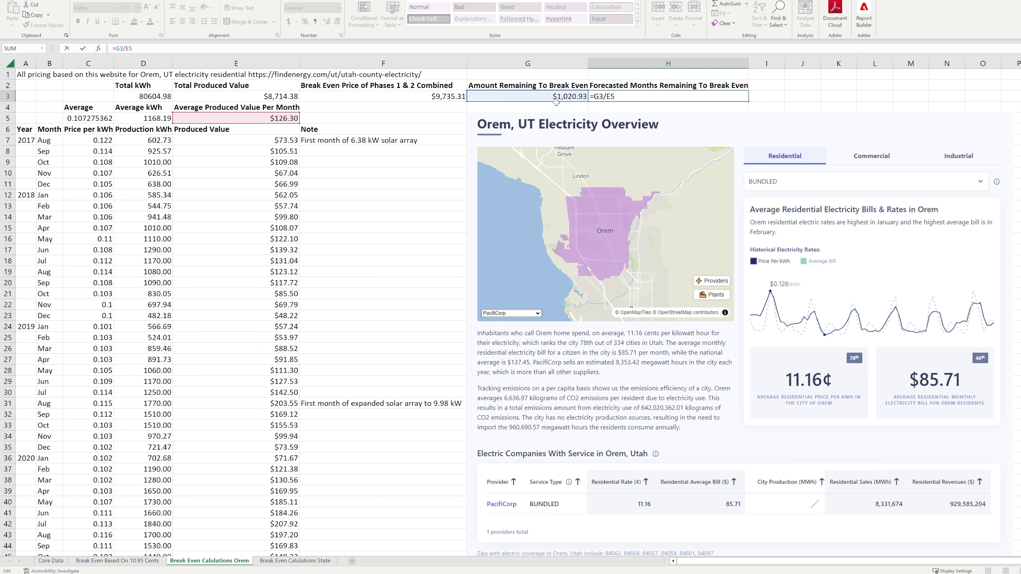
key("ctrl+Return")
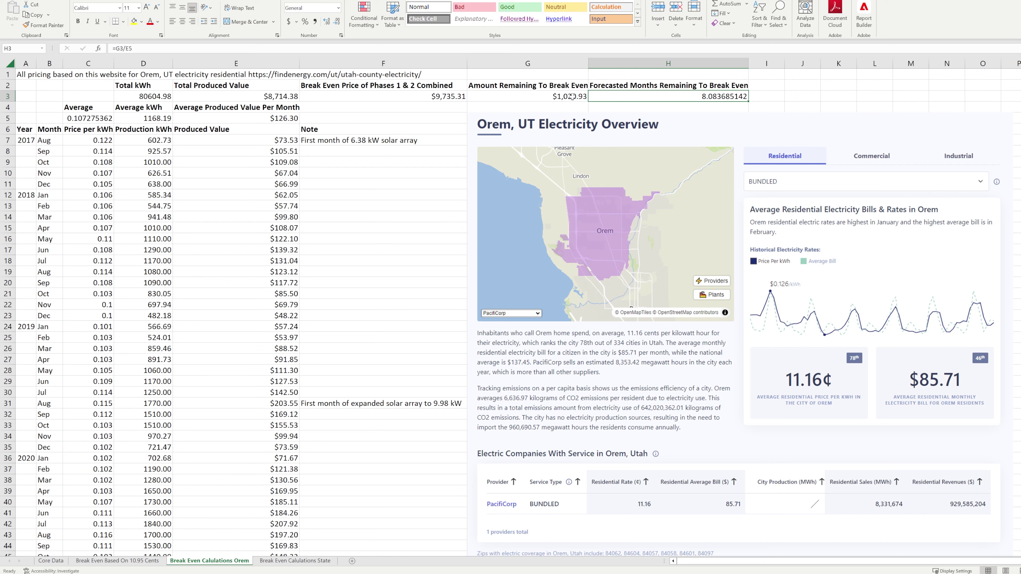
key("Left")
key("Left")
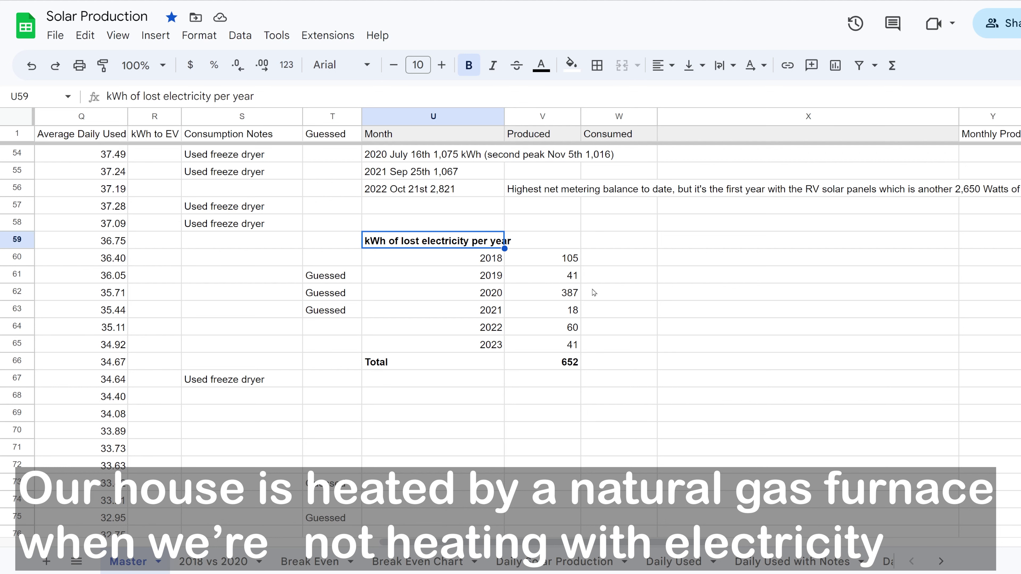
In the Google Sheets Solar Production file, review the kWh of lost electricity per year for 2018 to 2021 and the total.
left_click(542, 261)
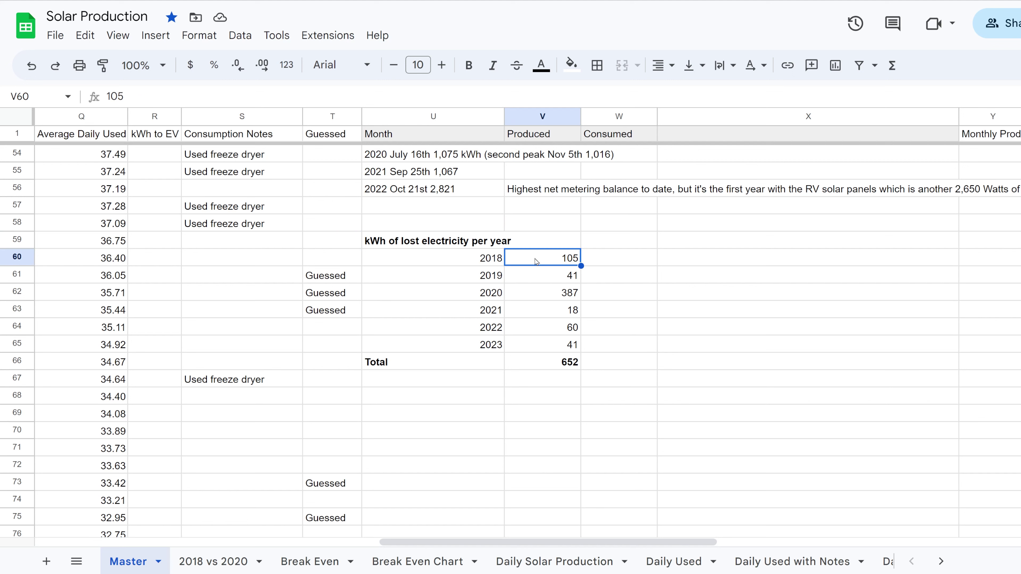
left_click_drag(535, 260, 535, 280)
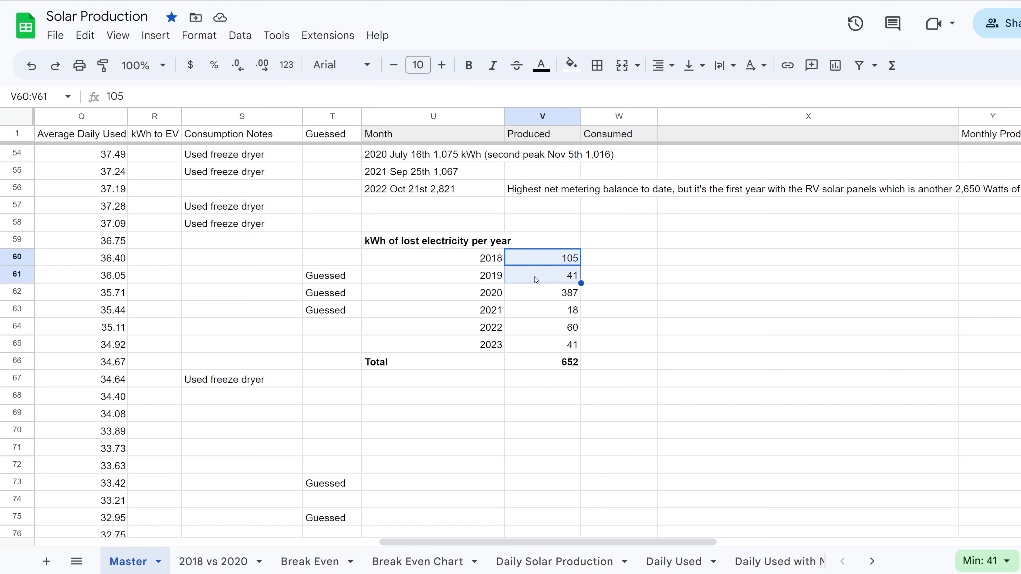
left_click(534, 293)
left_click(537, 311)
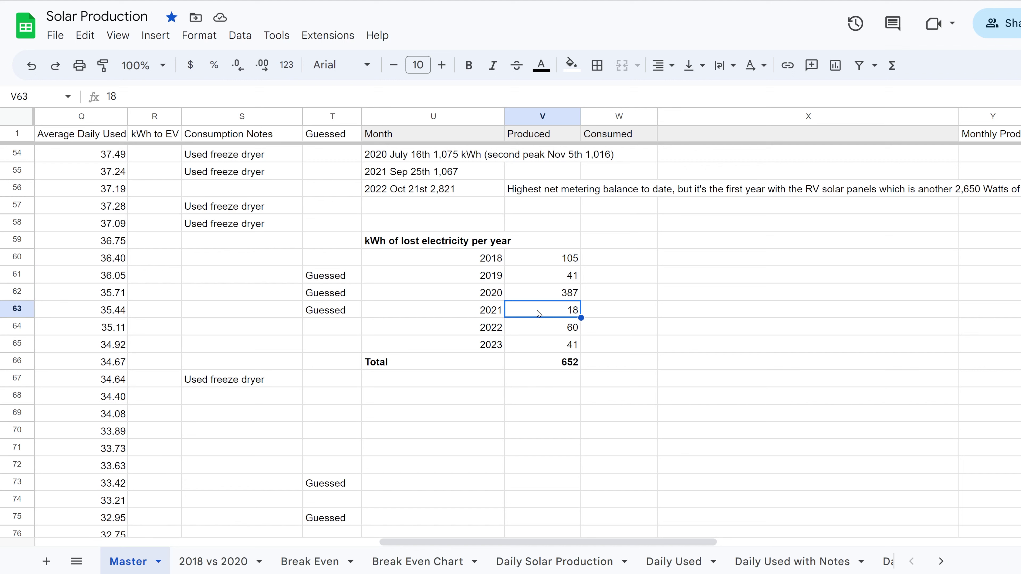
left_click(538, 296)
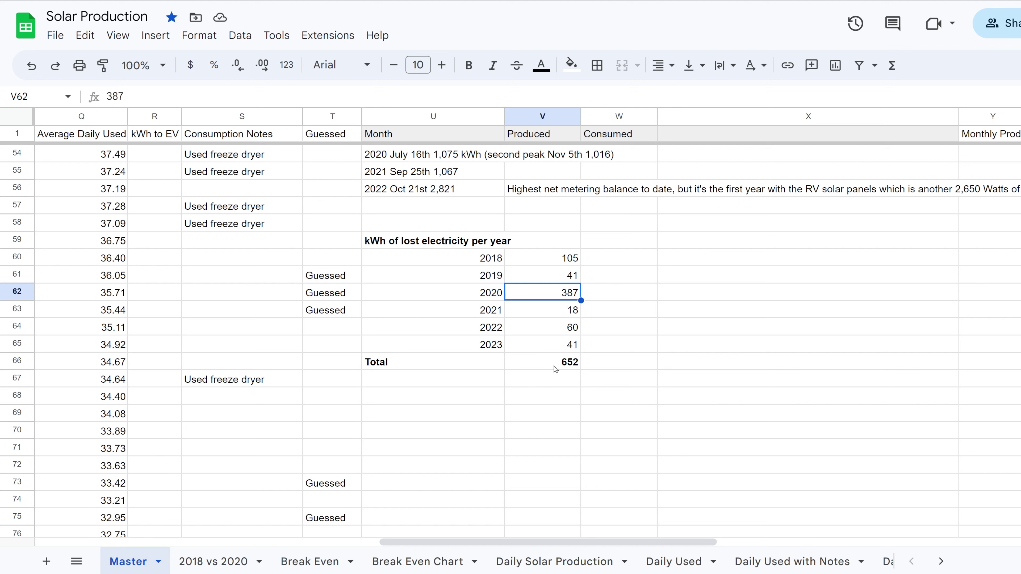
left_click(539, 366)
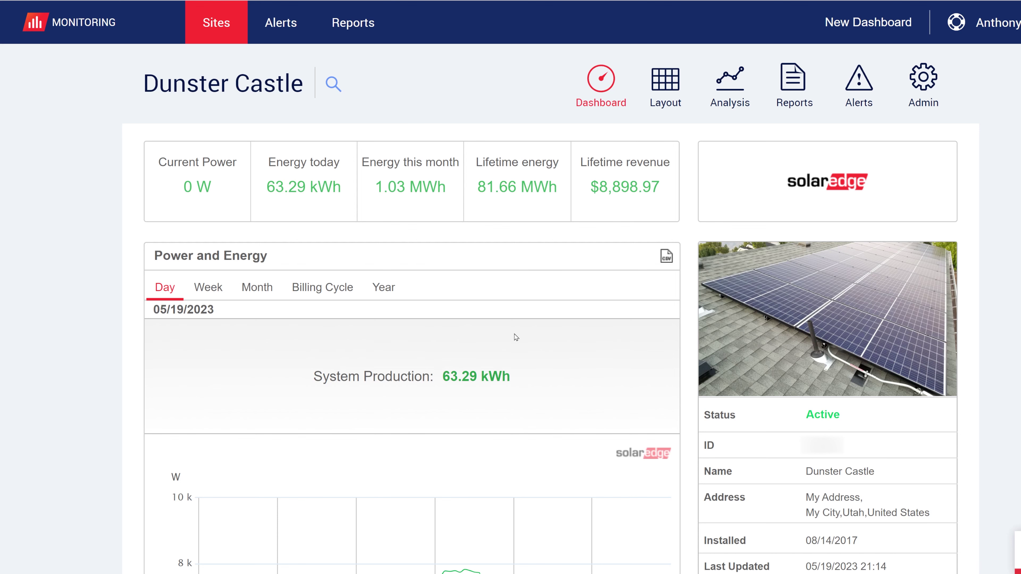
In SolarEdge Monitoring, show Comparative Energy by month and compare the January 2022 and January 2023 production.
scroll(516, 337, "down", 15)
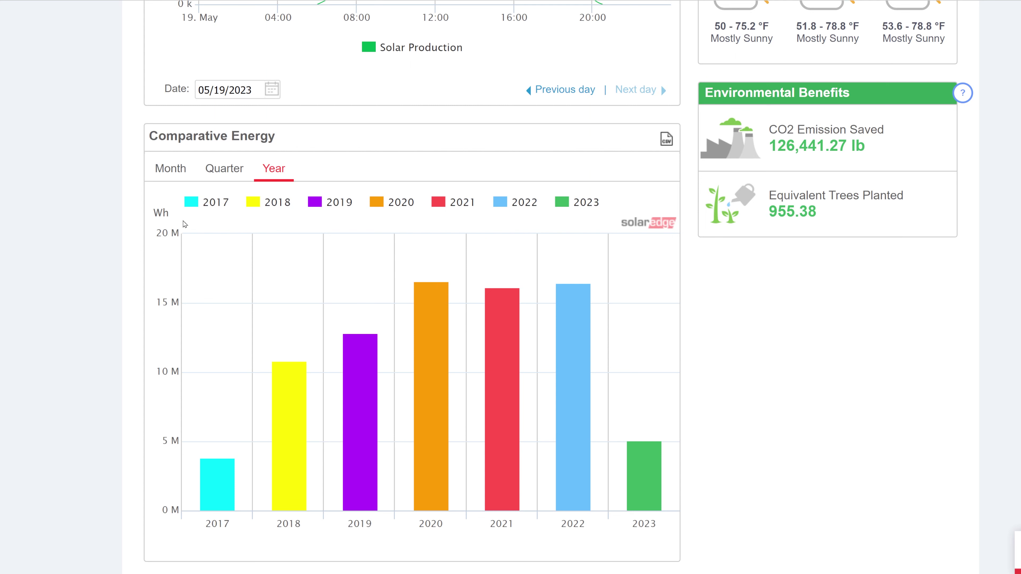
left_click(171, 175)
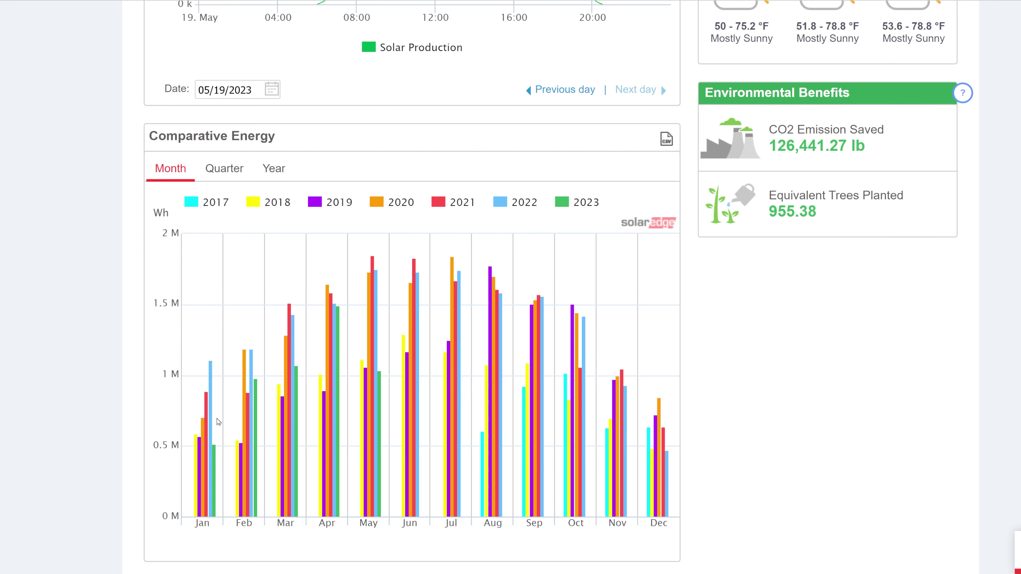
mouse_move(213, 431)
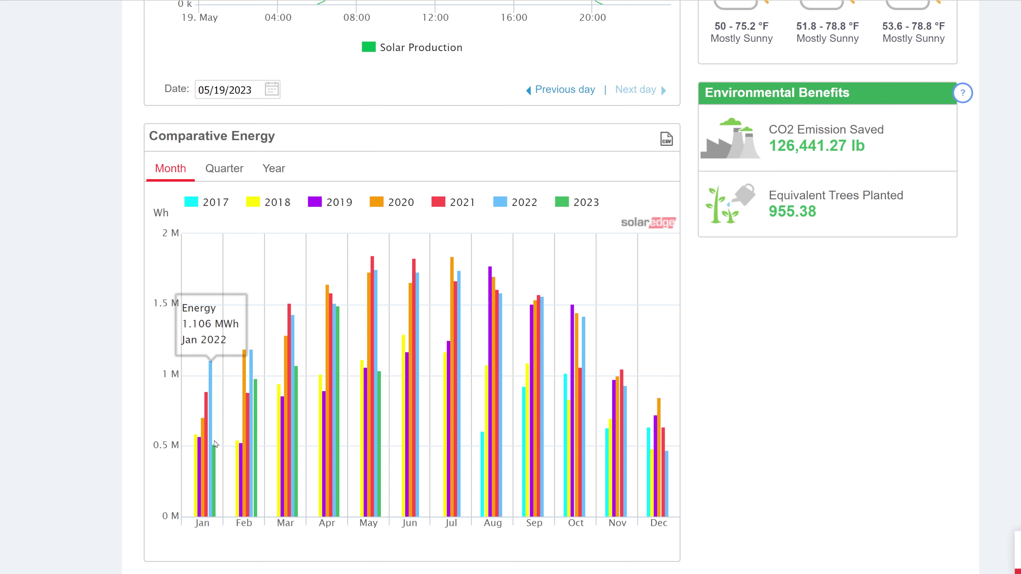
mouse_move(216, 457)
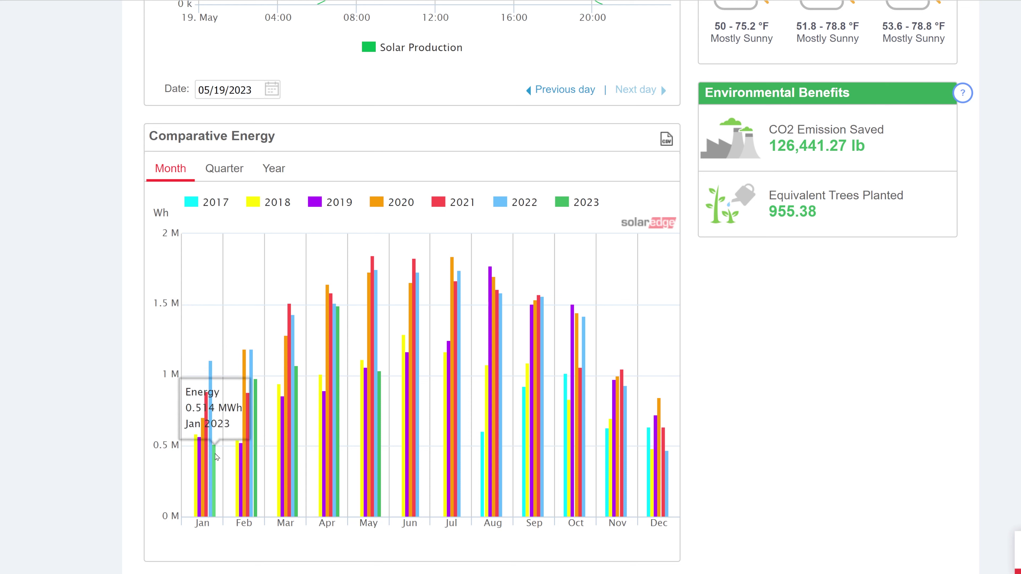